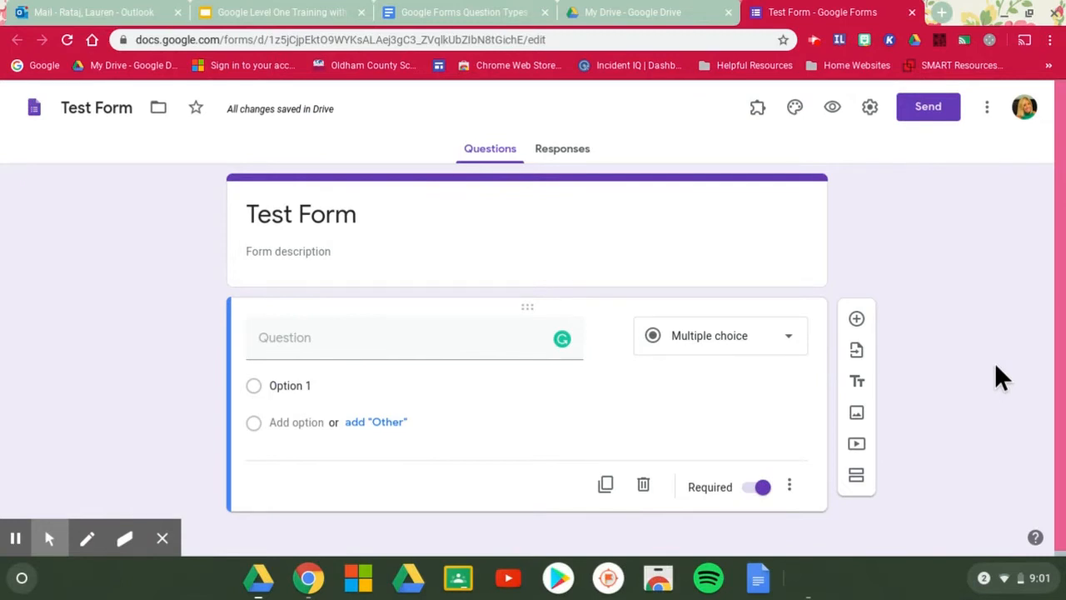
Enter the form description "Please take a few moments to take the survey below:" under the Test Form title.
left_click(262, 252)
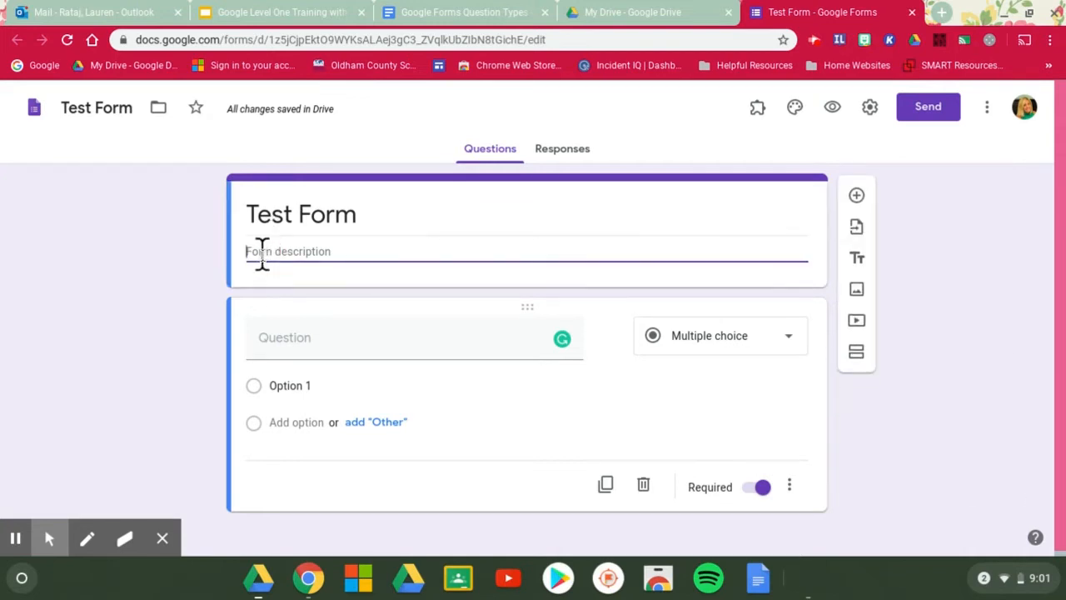
type("Please take a few moments to take")
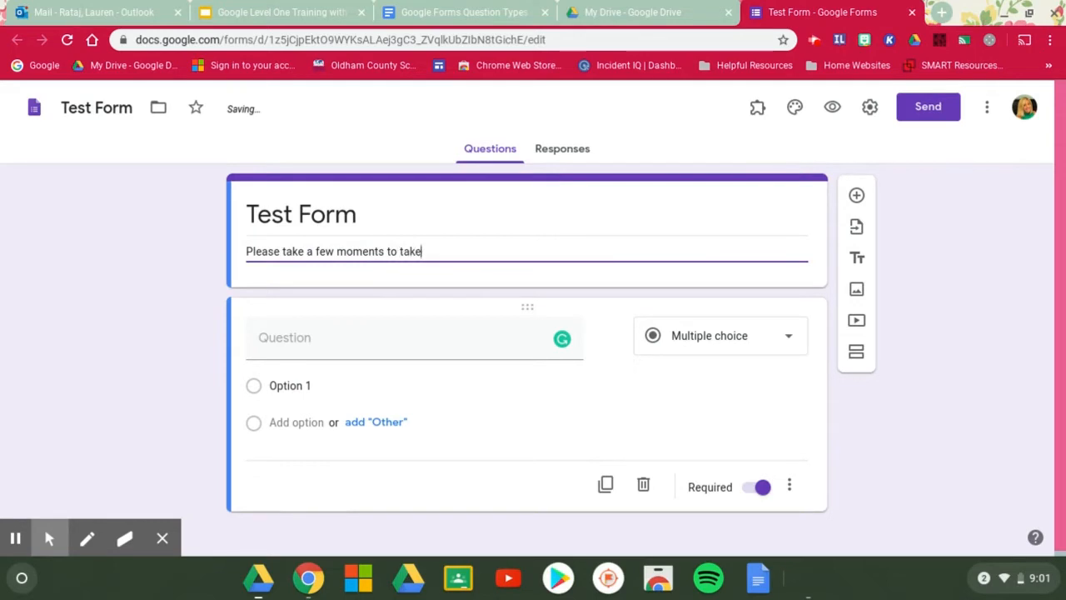
type(" the survey below:")
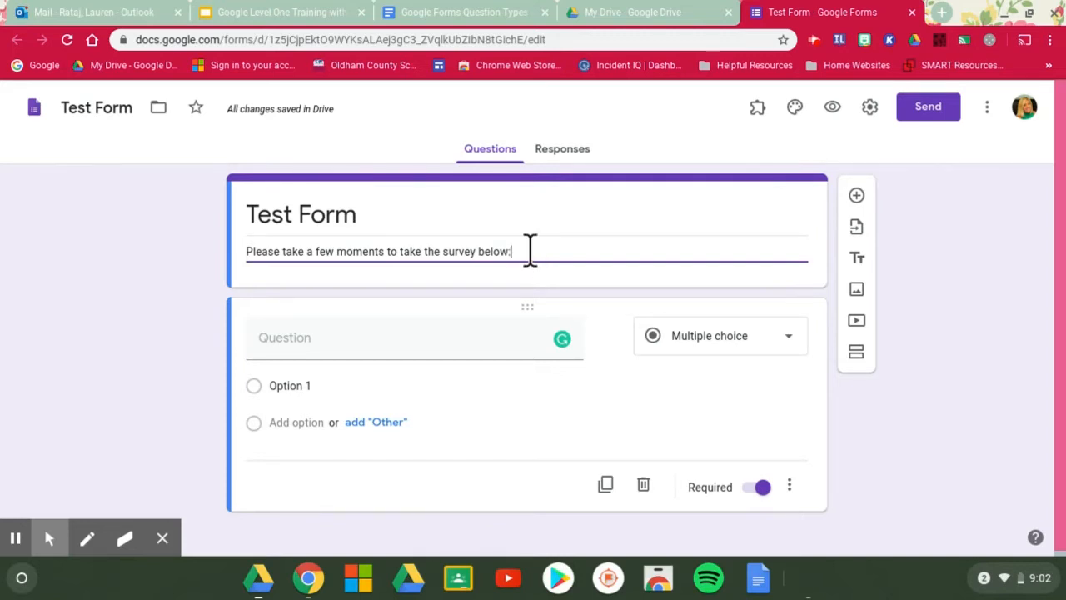
left_click(891, 450)
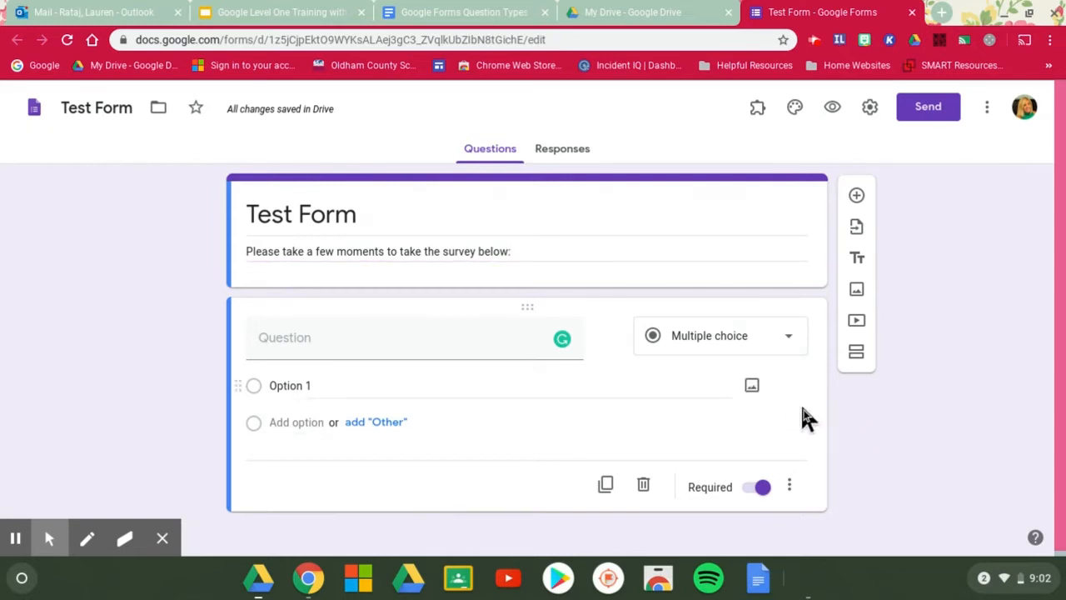
Enter "What is your favorite color?" as the first question and set its type to Multiple choice.
left_click(299, 338)
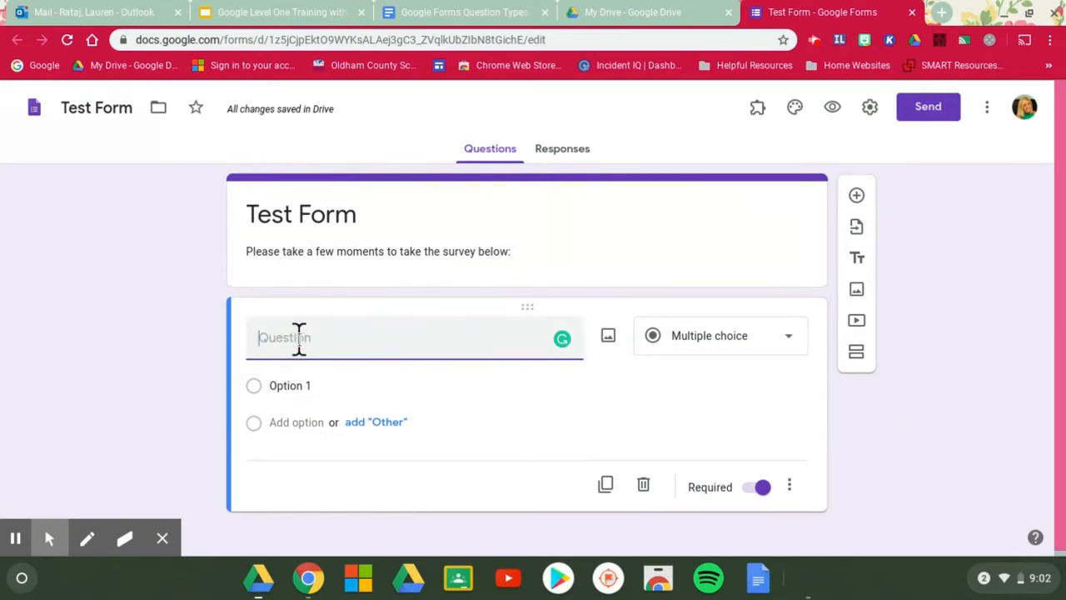
type("What is your")
key("BackSpace")
key("BackSpace")
type("our ")
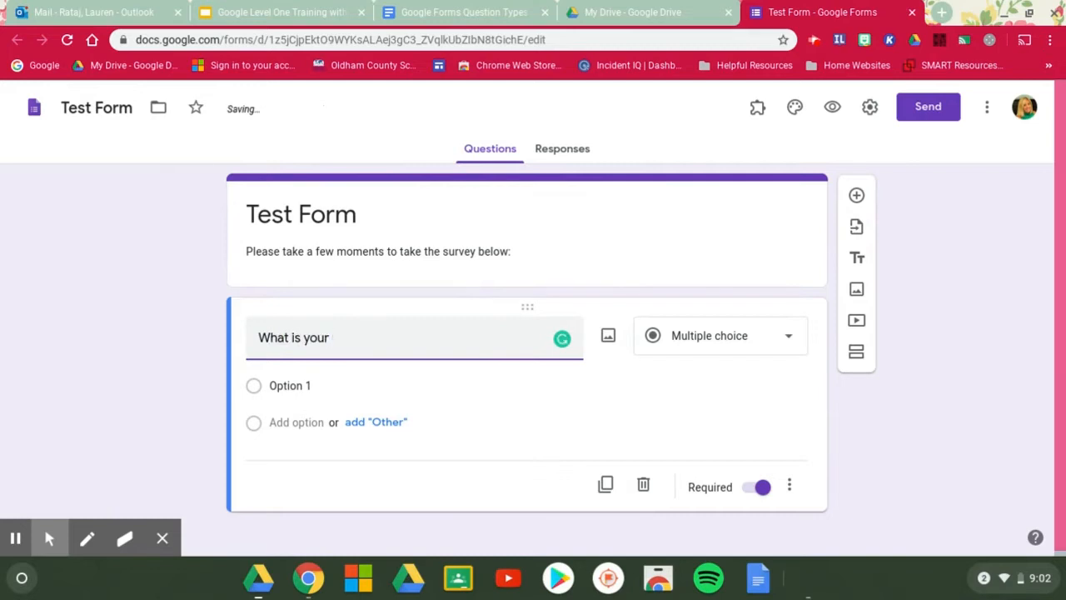
type("favorite color?")
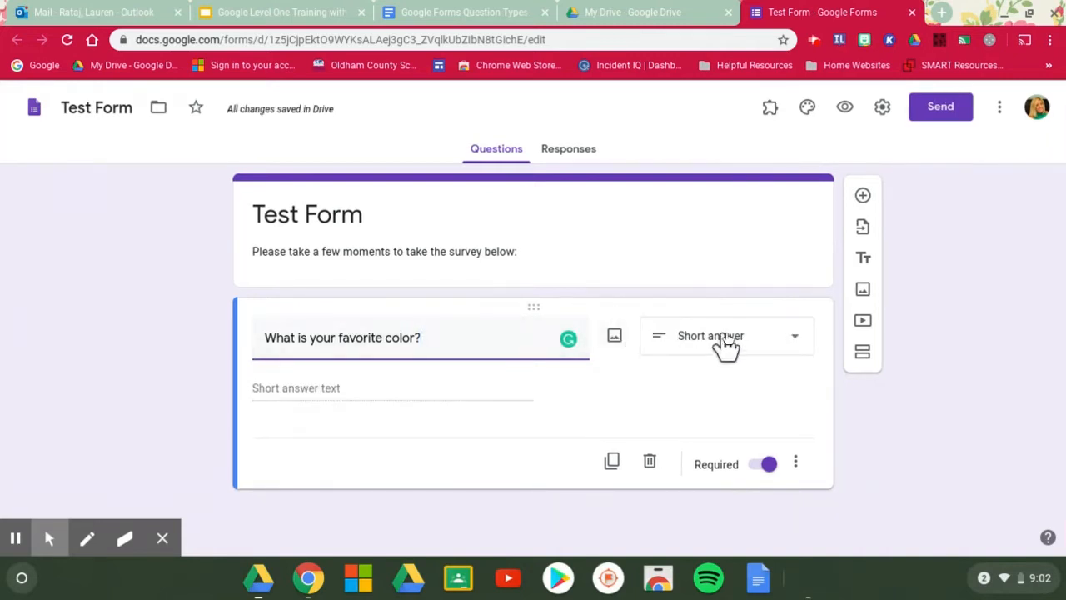
left_click(796, 343)
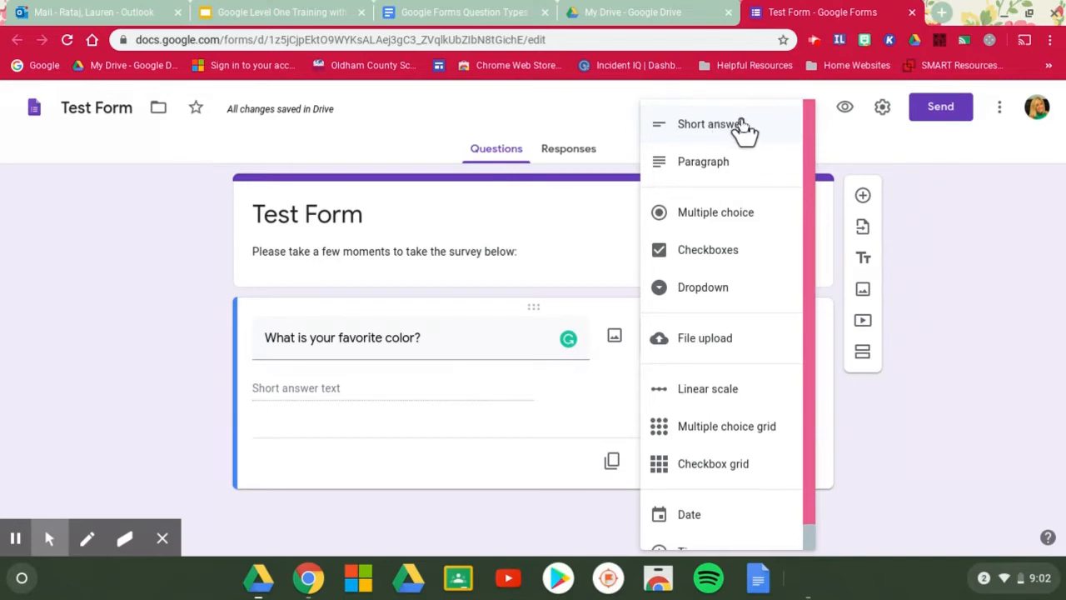
left_click(737, 211)
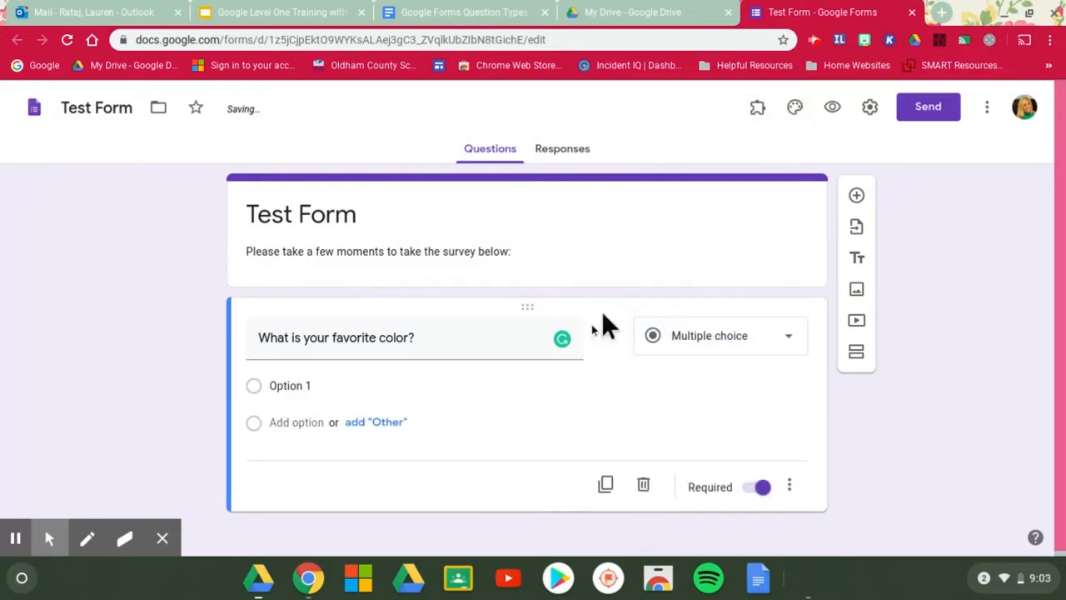
Give the color question the answer options Green, Blue, Purple and Yellow, plus an "Other" option.
left_click(291, 385)
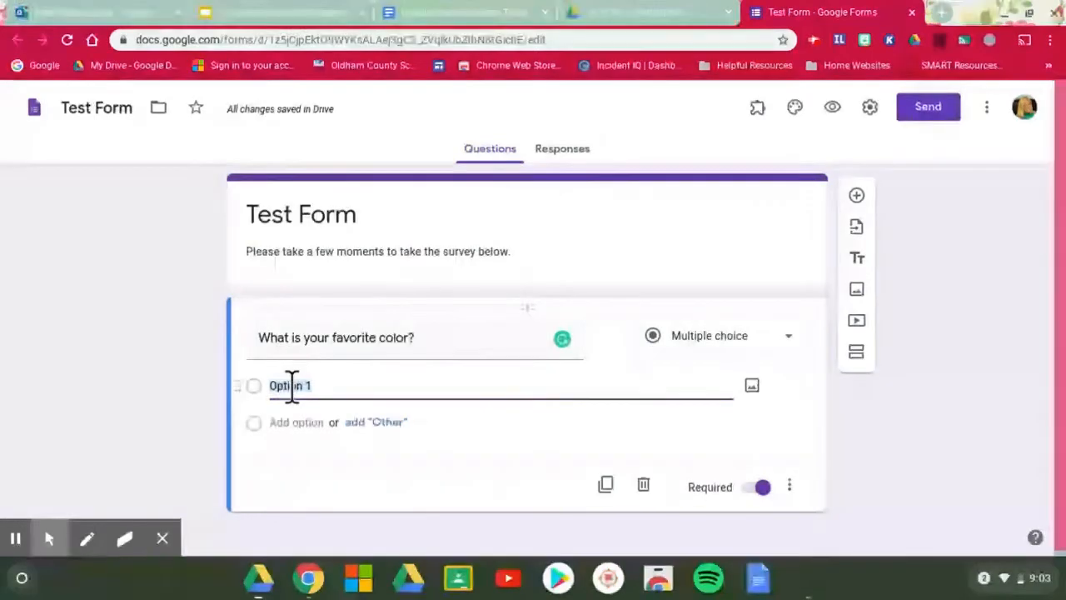
type("Green")
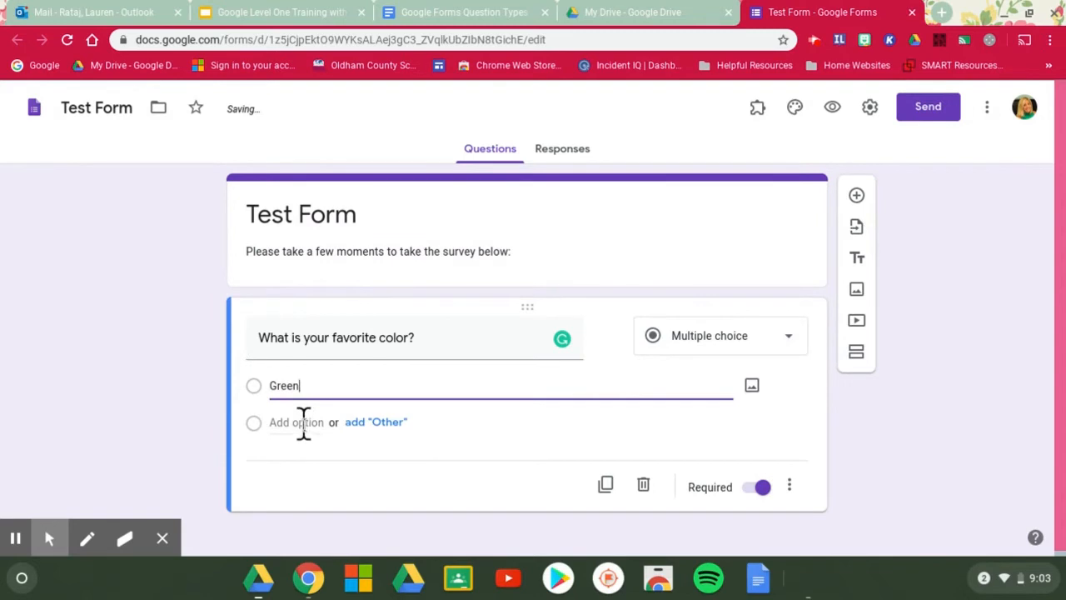
left_click(303, 422)
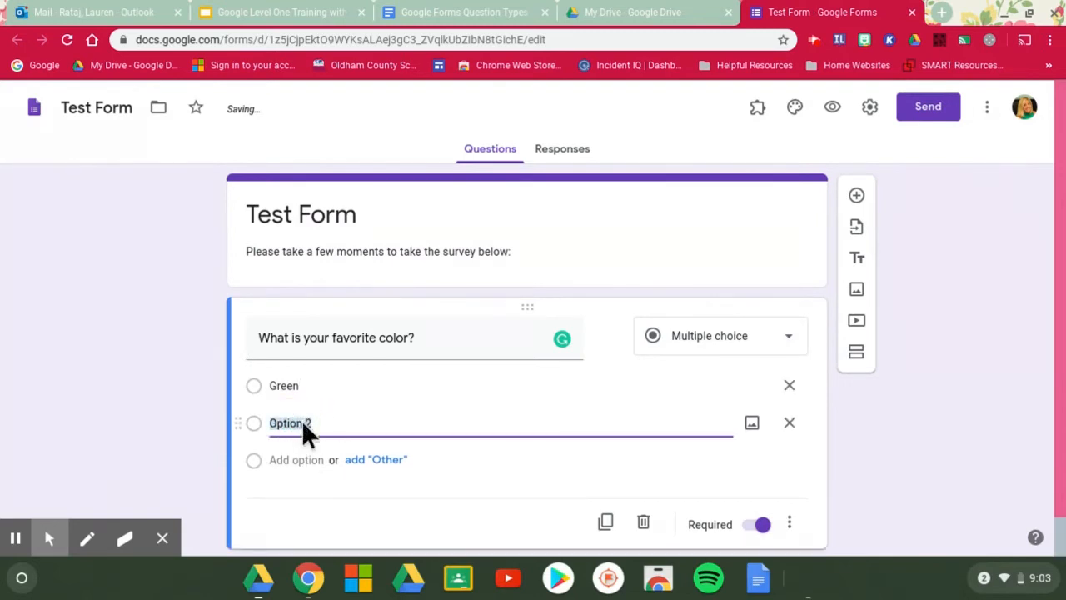
type("Blue")
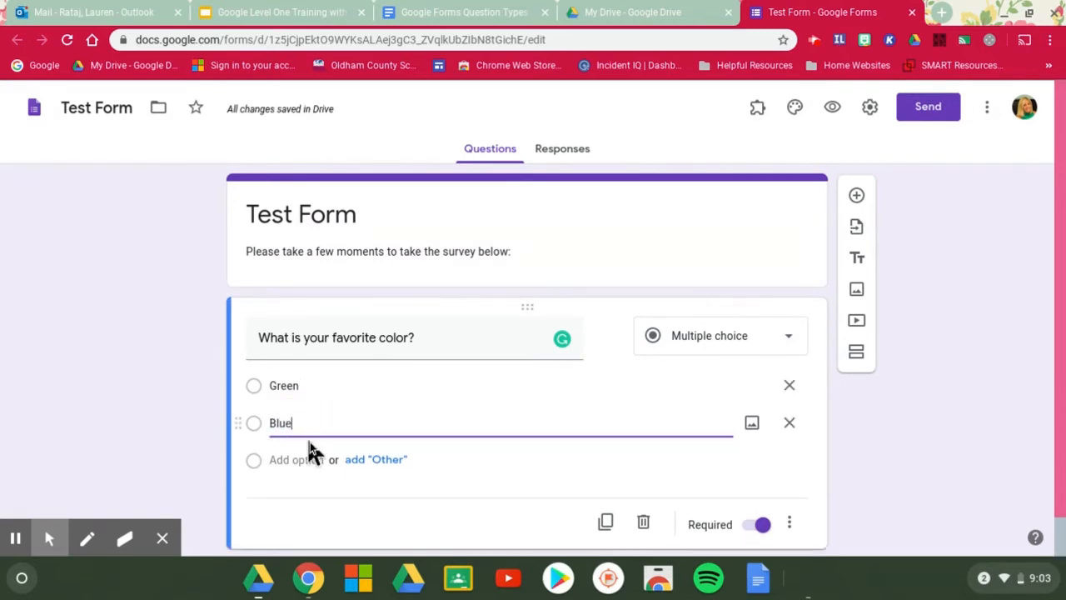
left_click(288, 454)
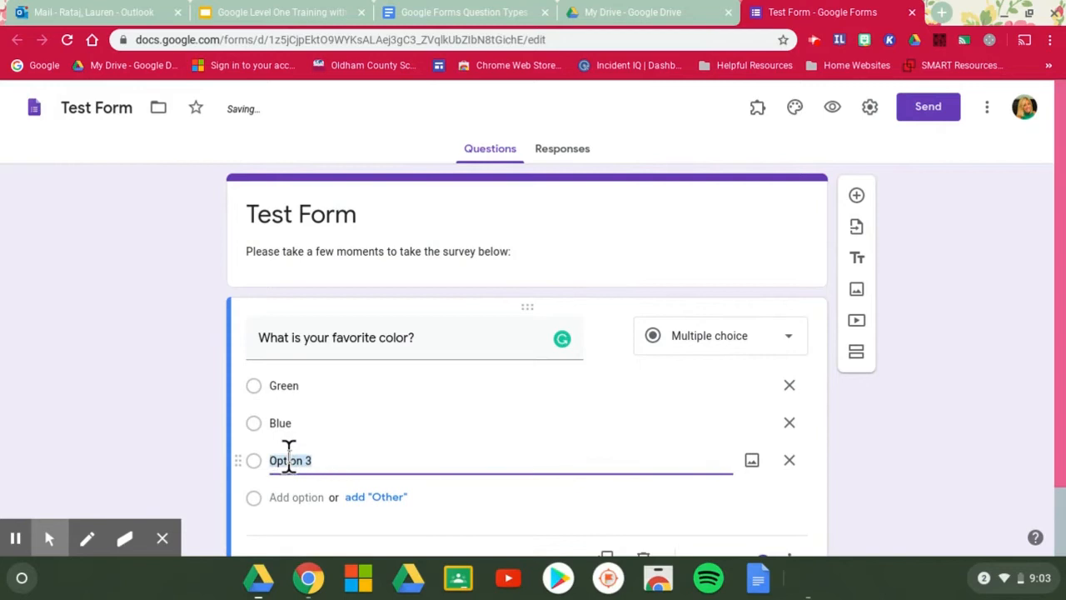
type("Purple")
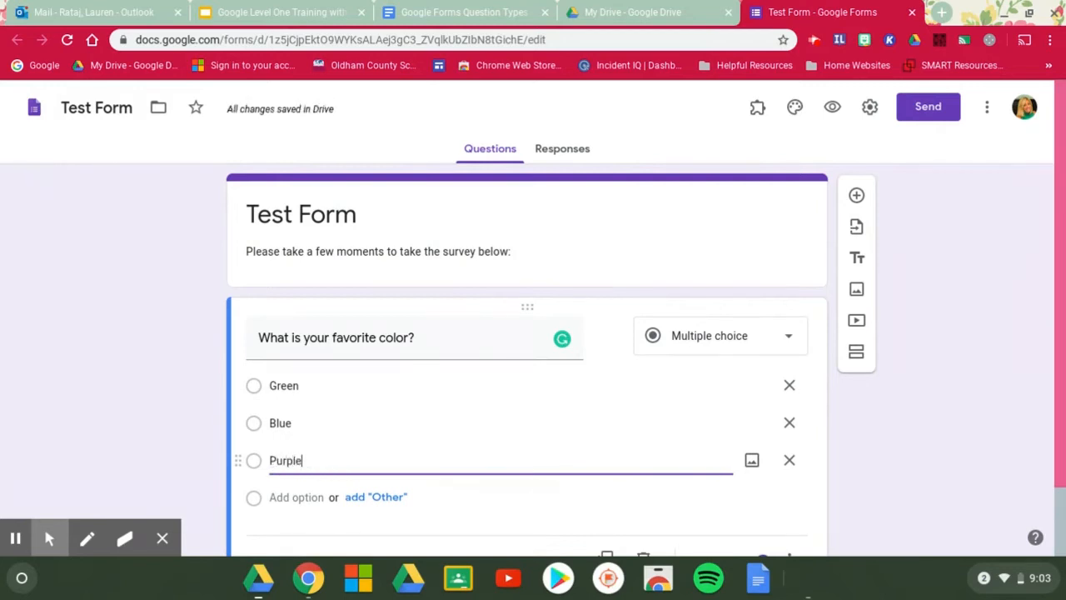
left_click(291, 496)
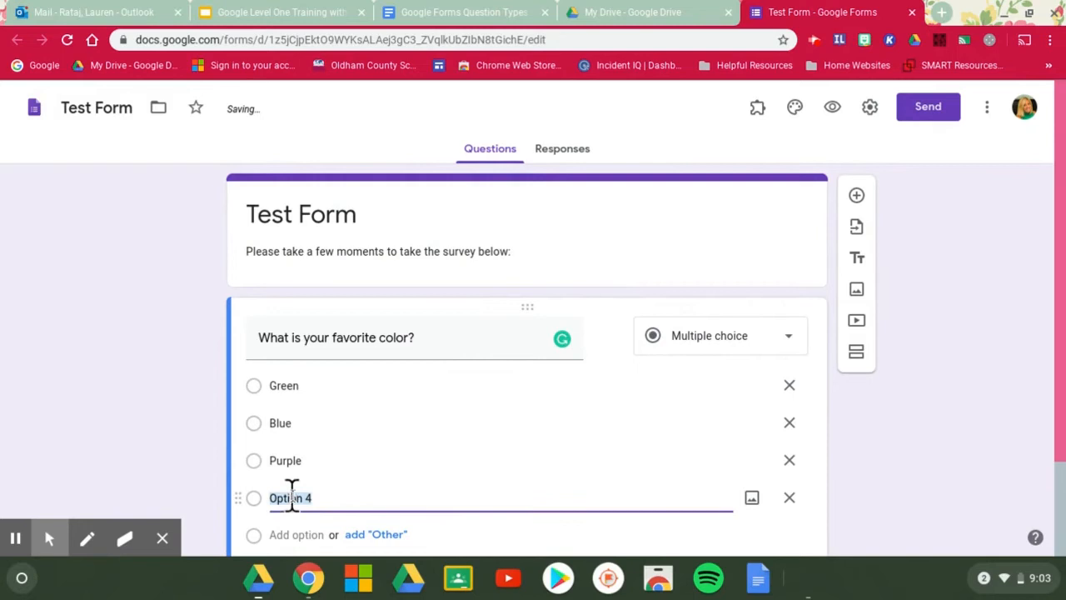
type("Yellow")
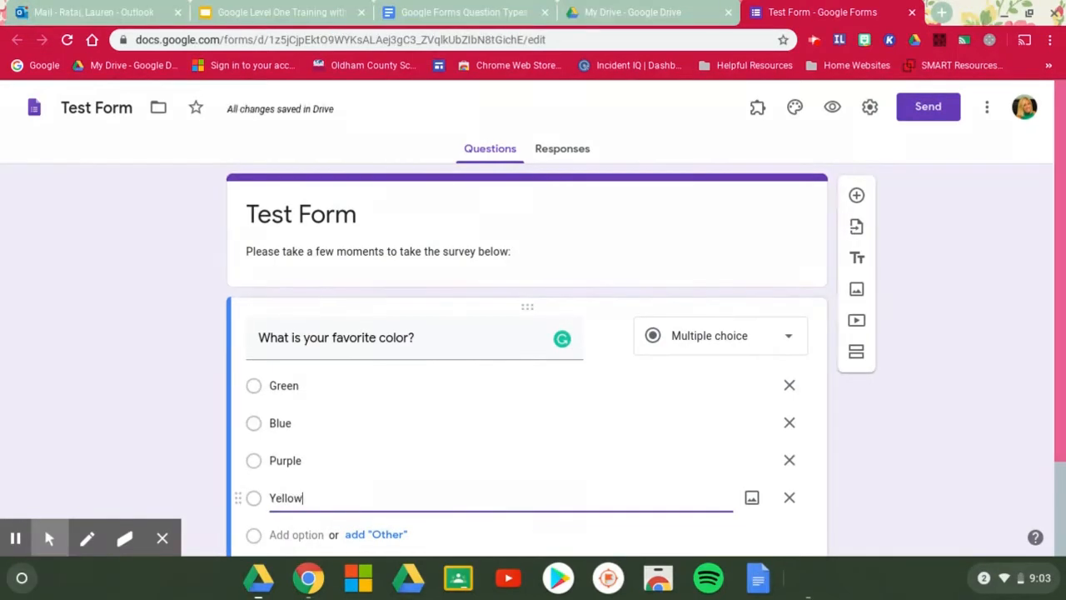
scroll(896, 472, "down", 1)
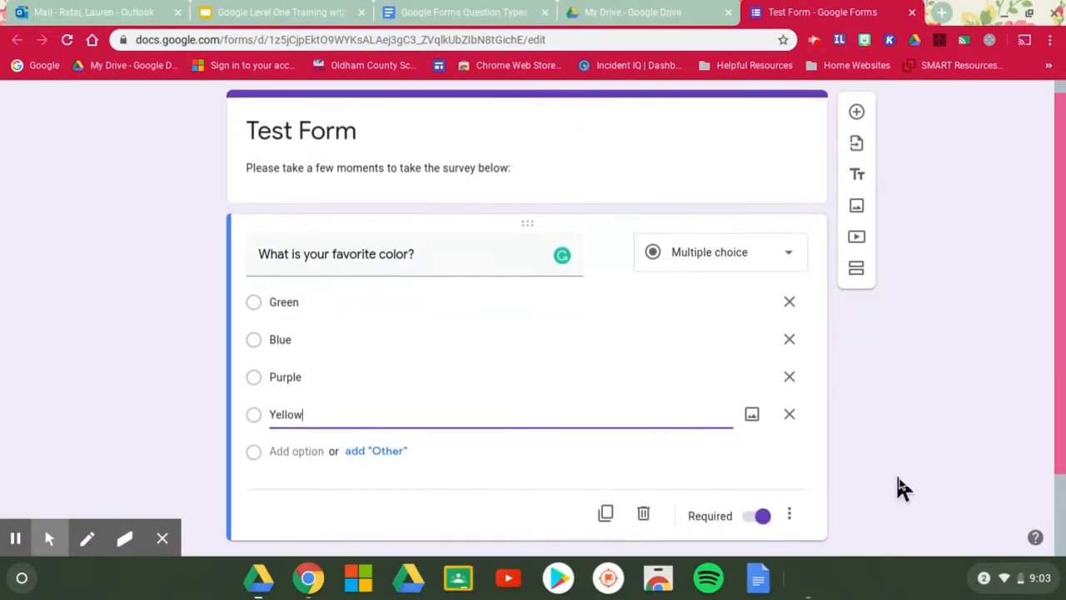
left_click(373, 446)
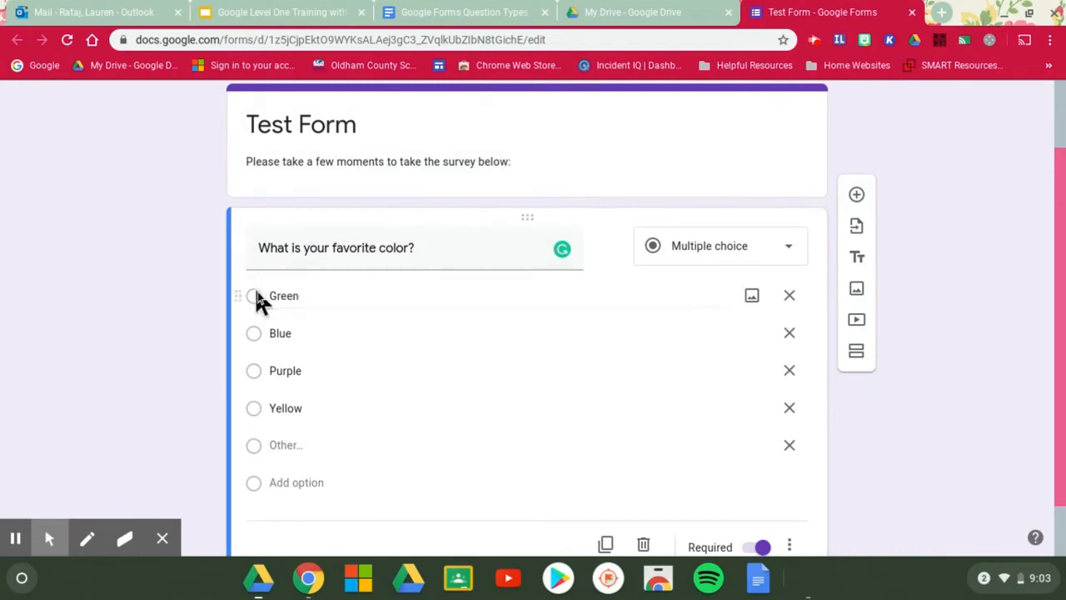
Reorder the color question's answers so that Green comes directly after Blue.
scroll(975, 387, "down", 2)
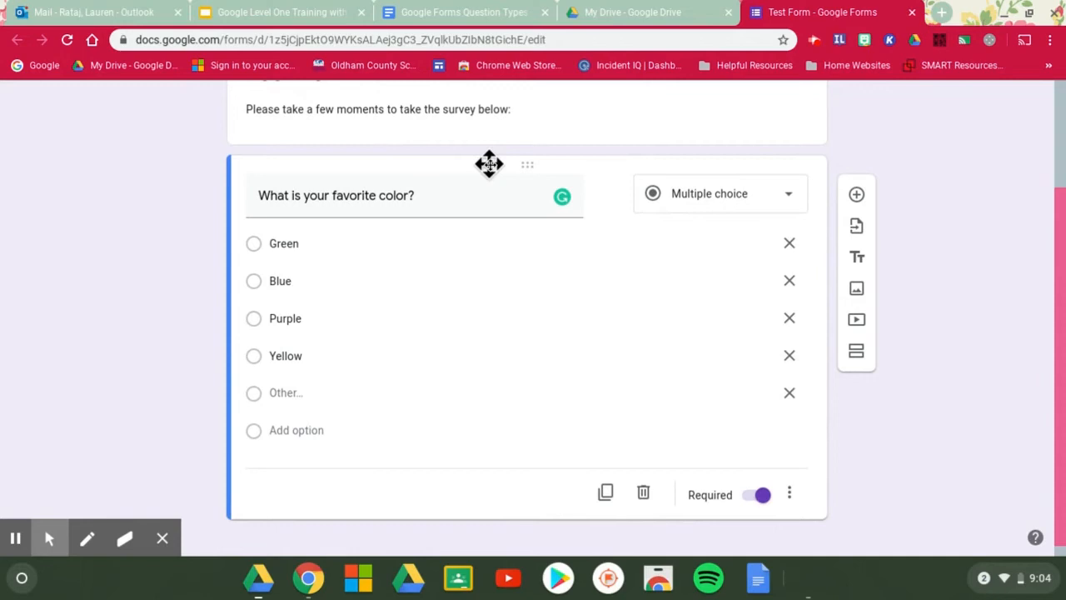
left_click_drag(489, 163, 483, 306)
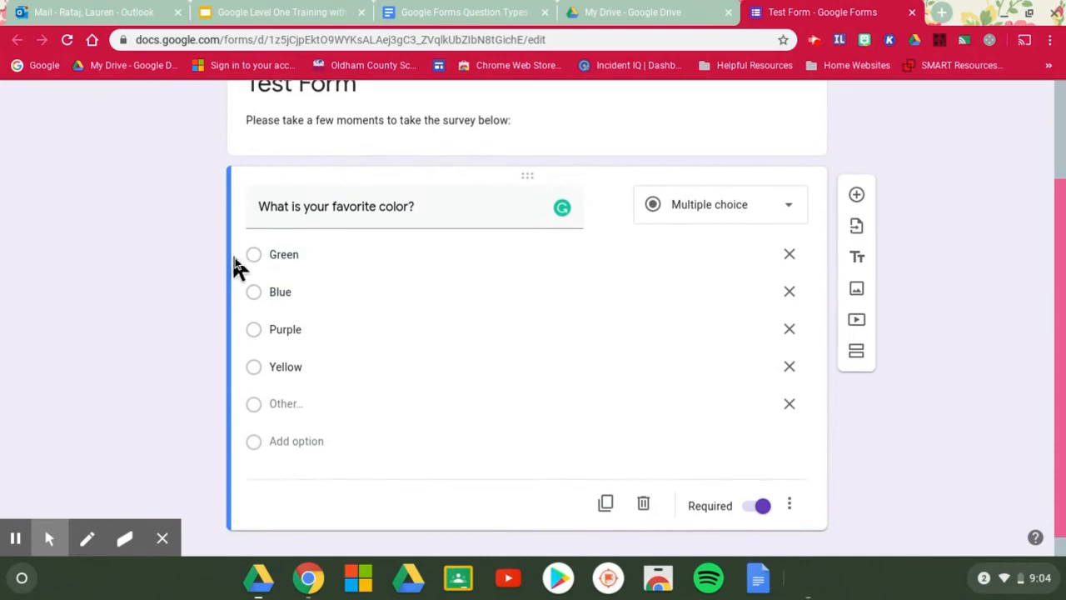
left_click_drag(239, 254, 239, 290)
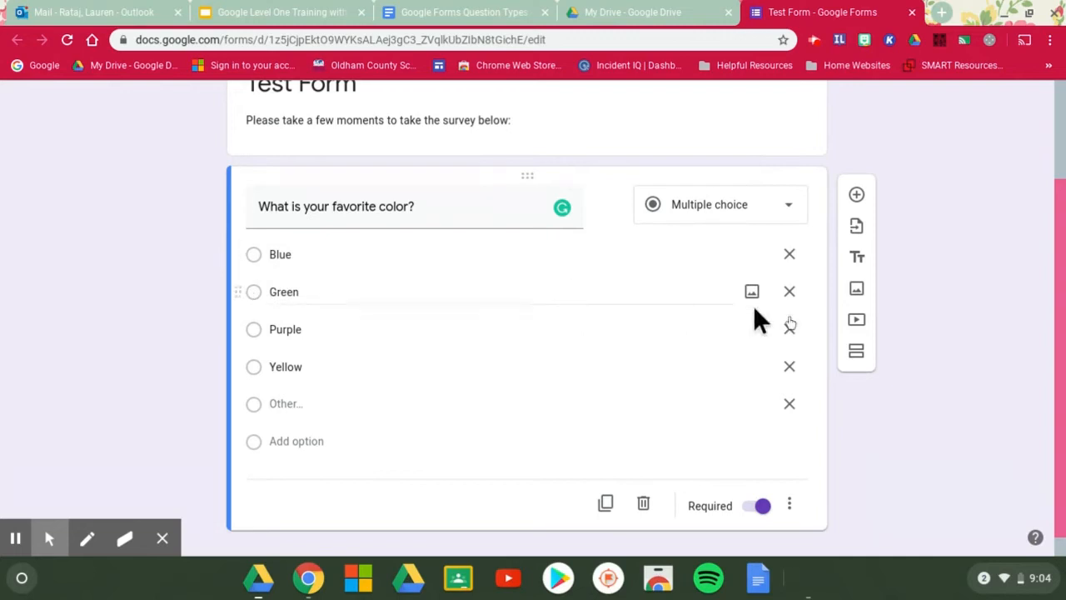
Switch the color question's Required setting off and back on, and view its additional options.
scroll(900, 442, "down", 1)
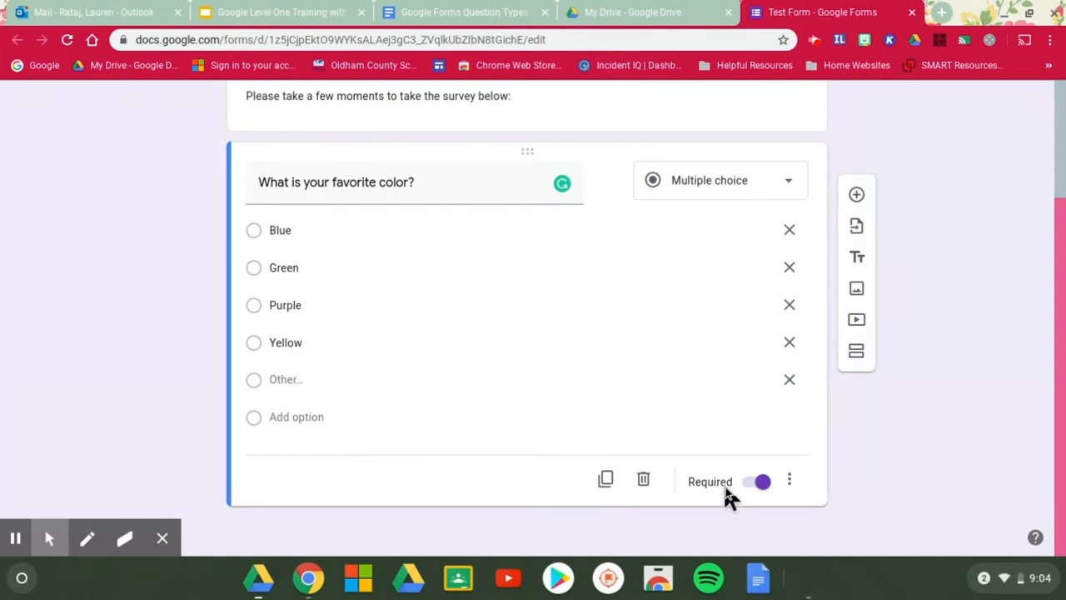
left_click(751, 483)
left_click(763, 484)
left_click(789, 482)
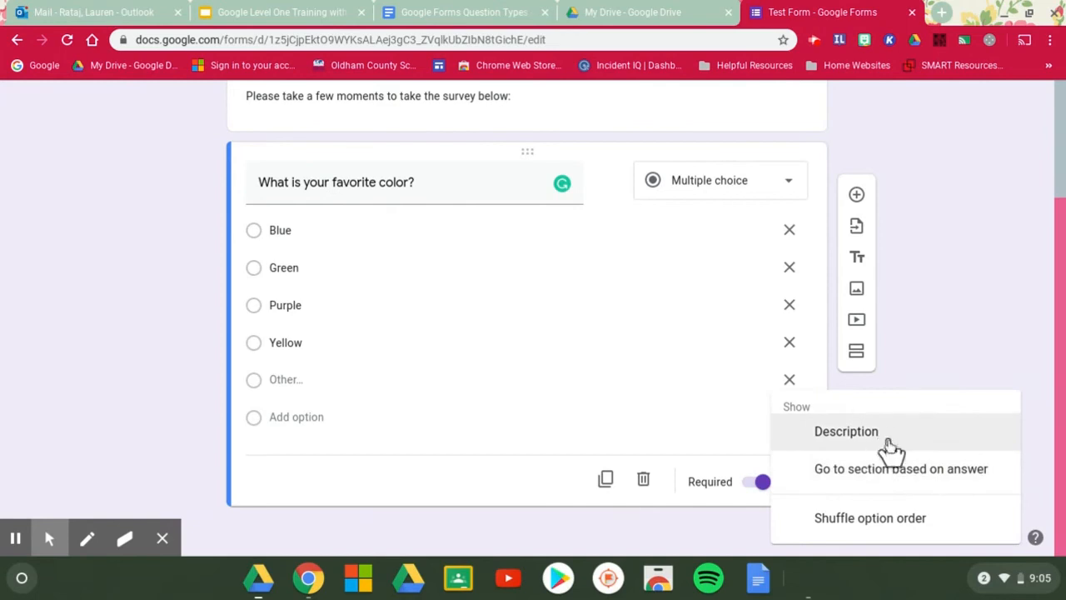
left_click(956, 333)
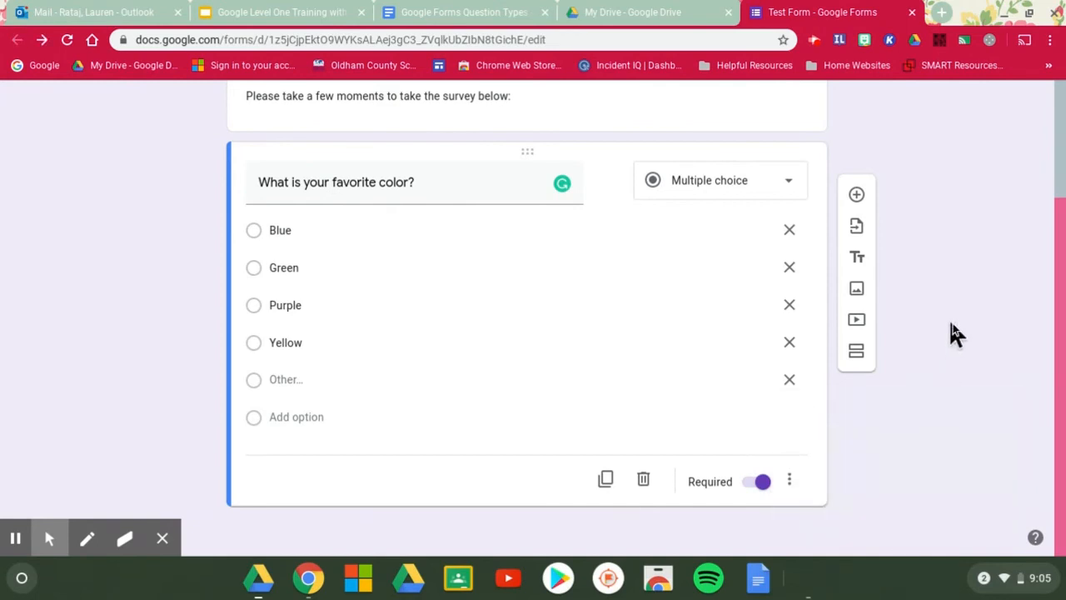
Add a blank question below the color question, followed by a title and description block.
scroll(949, 333, "up", 2)
scroll(950, 333, "down", 2)
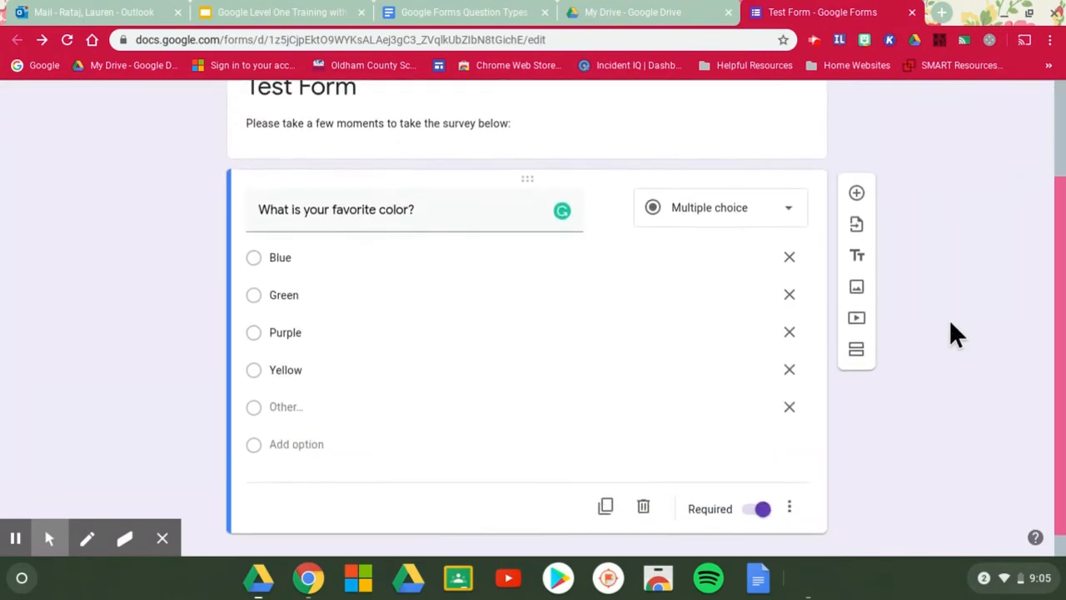
scroll(980, 430, "up", 1)
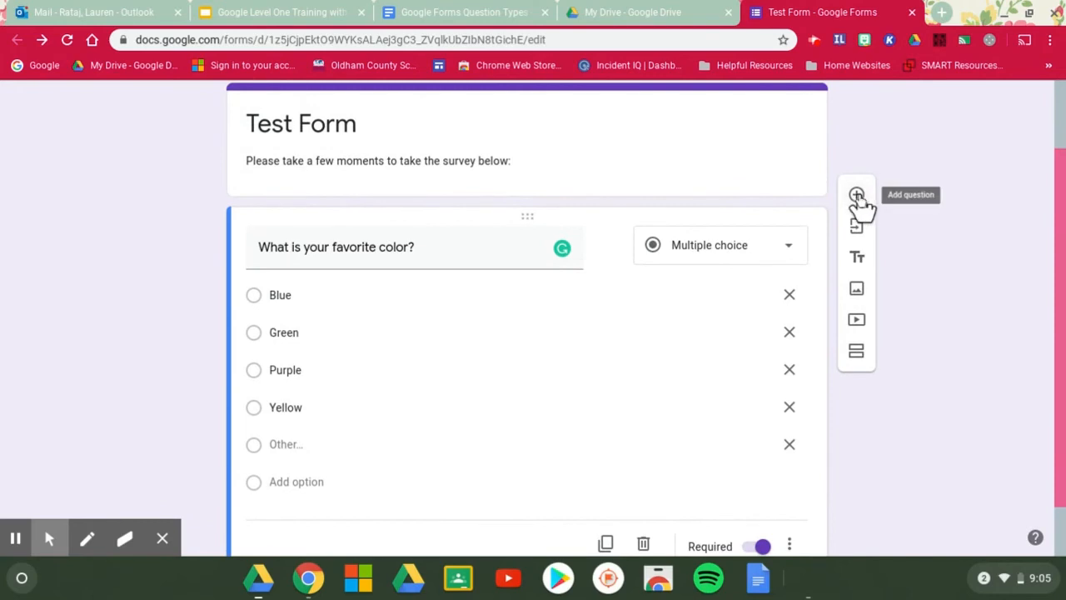
left_click(856, 197)
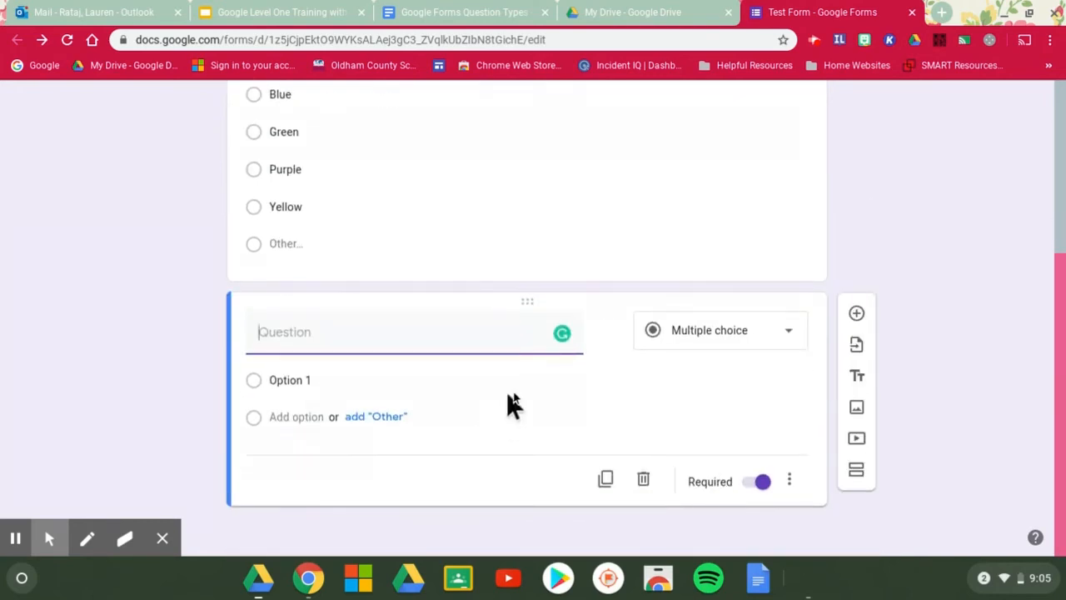
left_click(856, 379)
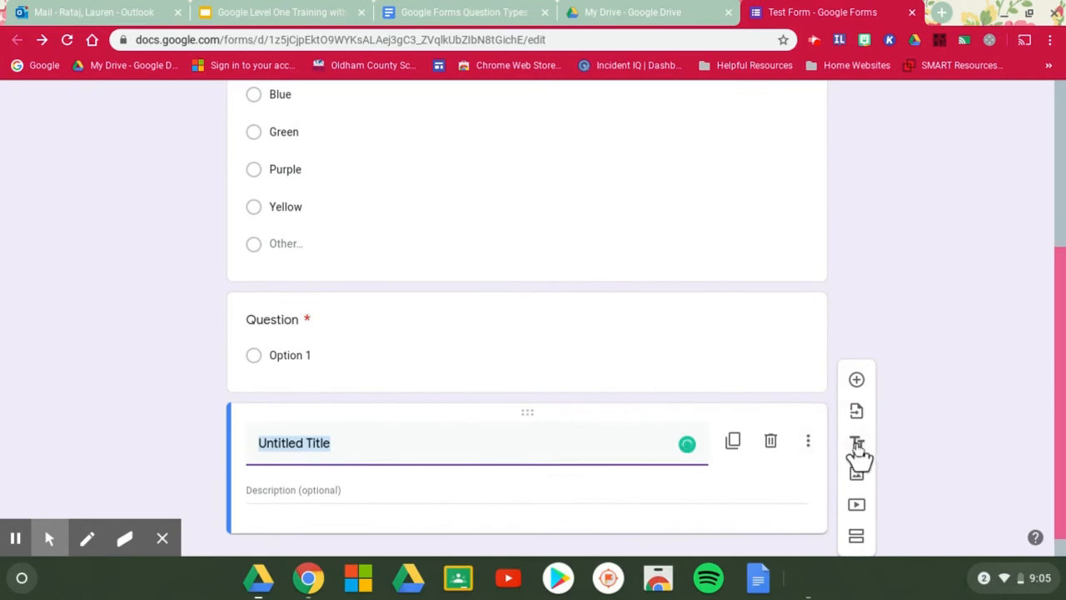
Add another blank question after the untitled title and description block.
scroll(893, 424, "down", 1)
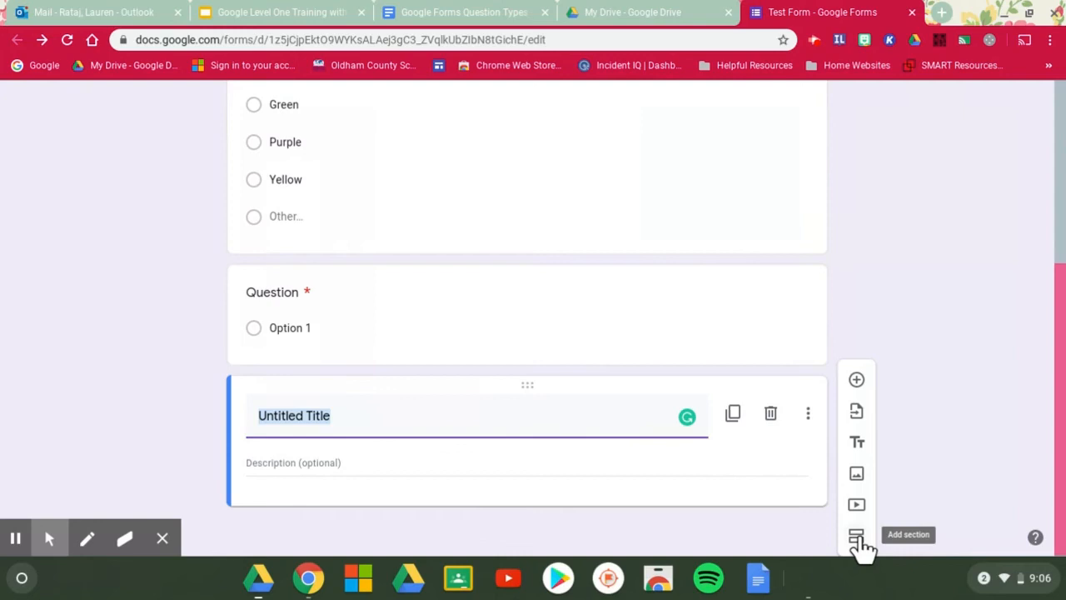
scroll(921, 388, "up", 5)
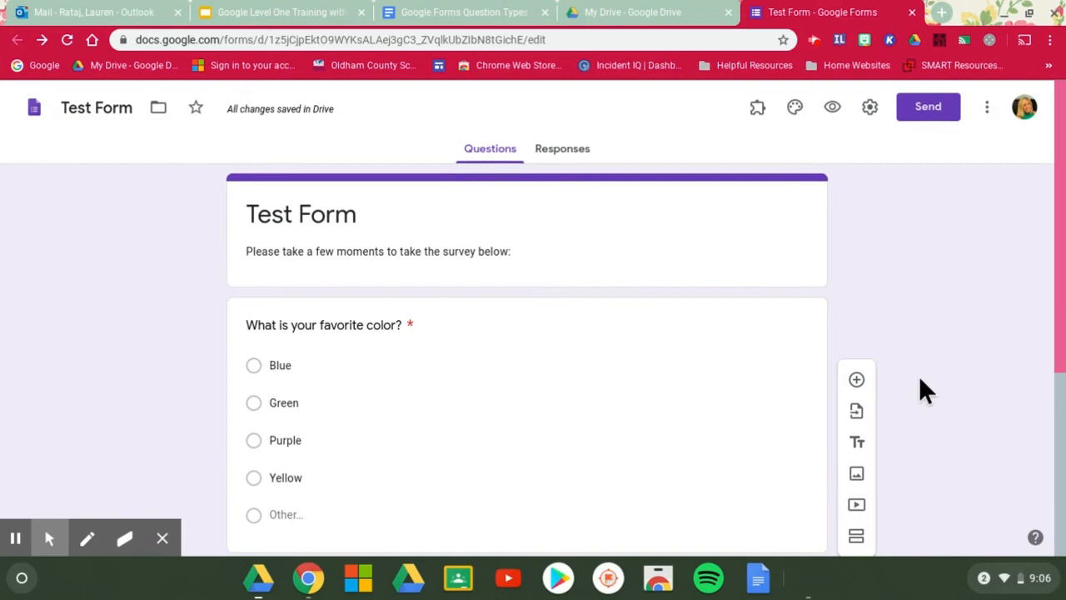
left_click(859, 380)
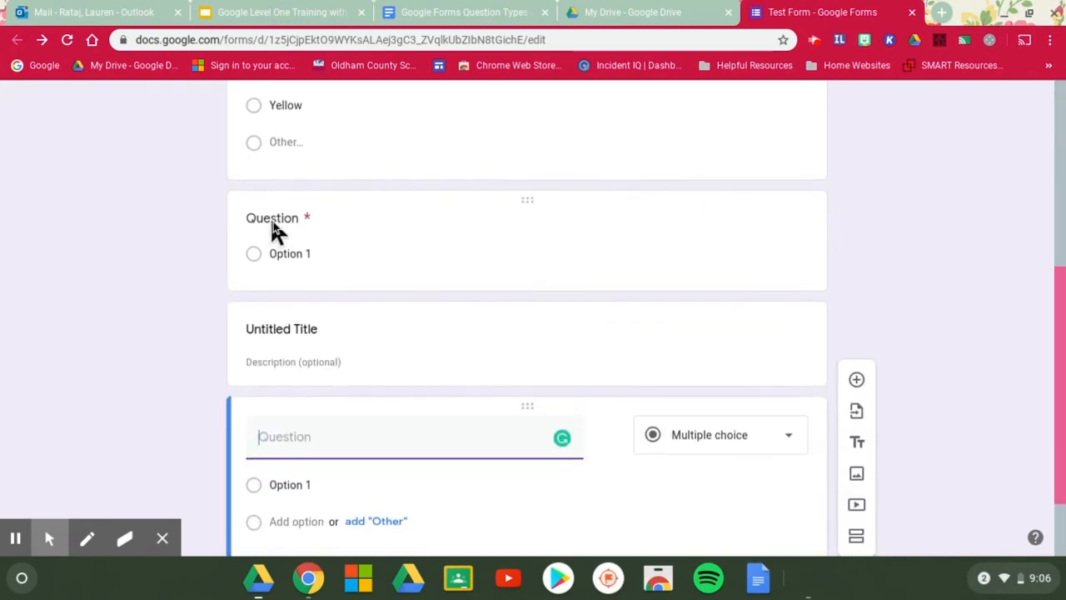
View the available question types for the blank question directly below the color question.
left_click(284, 252)
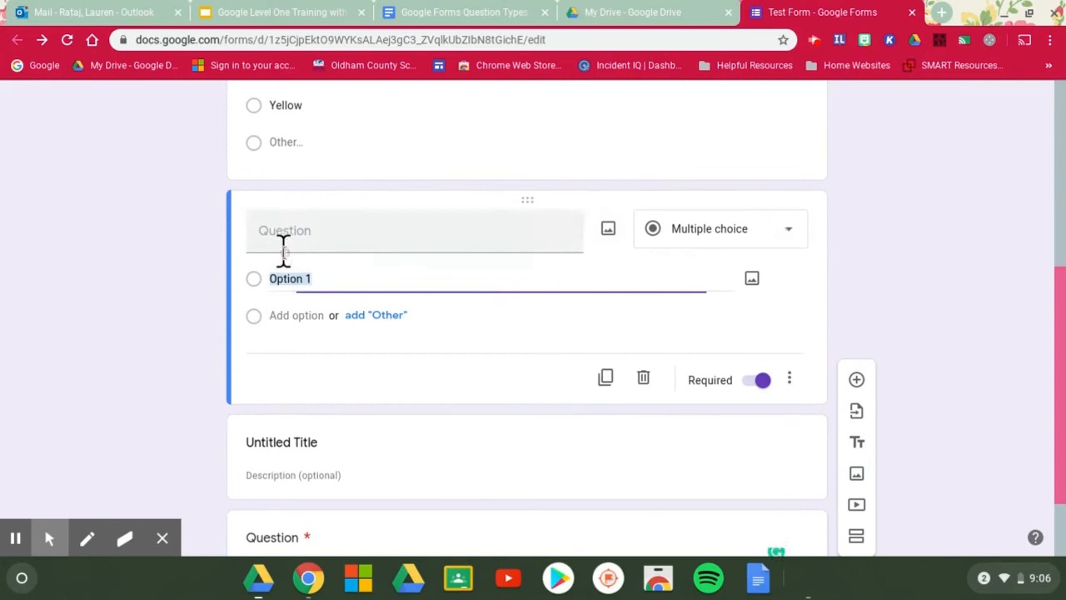
left_click(764, 237)
left_click(911, 472)
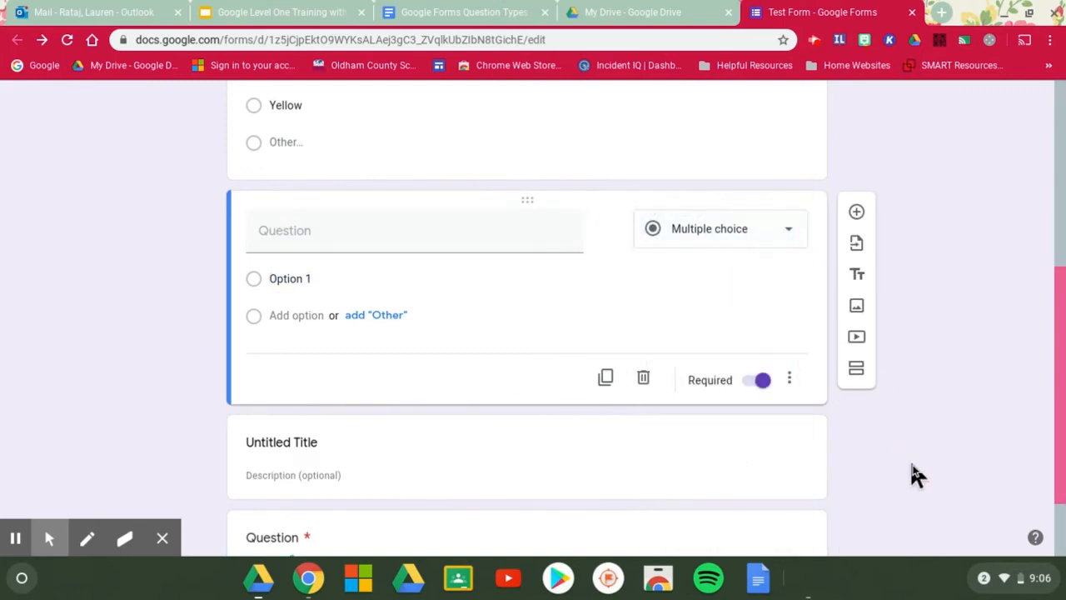